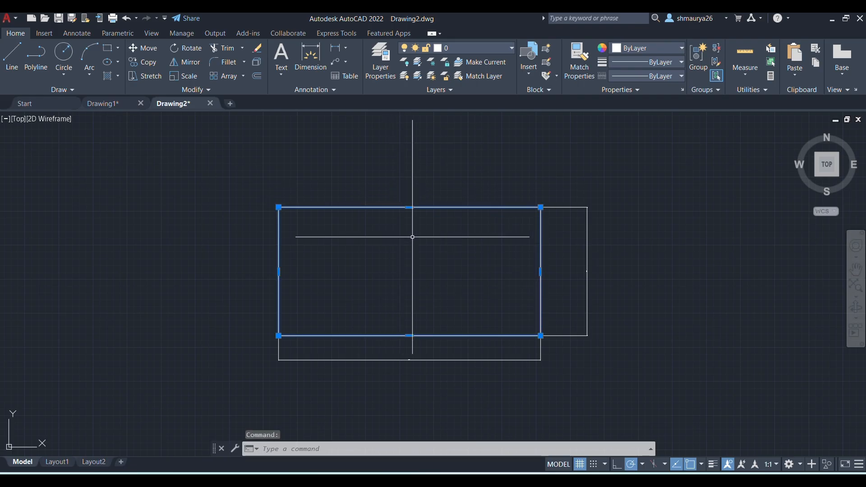
Step: Examine the rectangle's horizontal and vertical dimensions, checking how legible their text and arrows are at drawing scale
key(Escape)
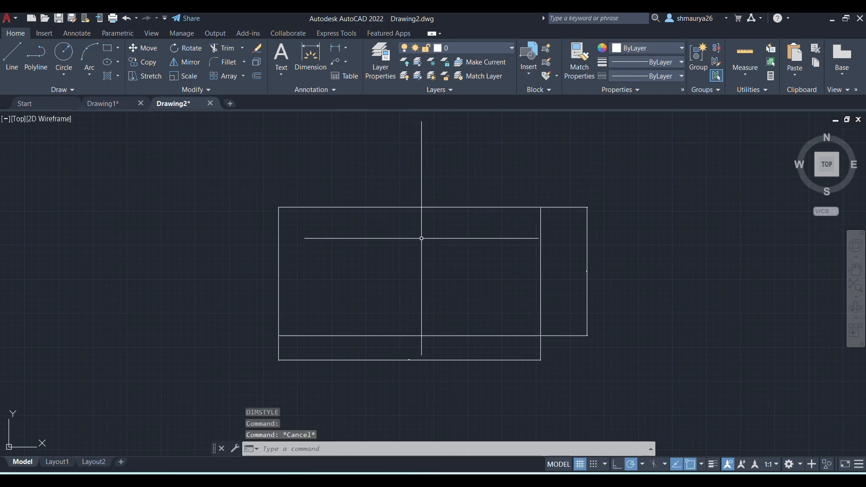
click(588, 244)
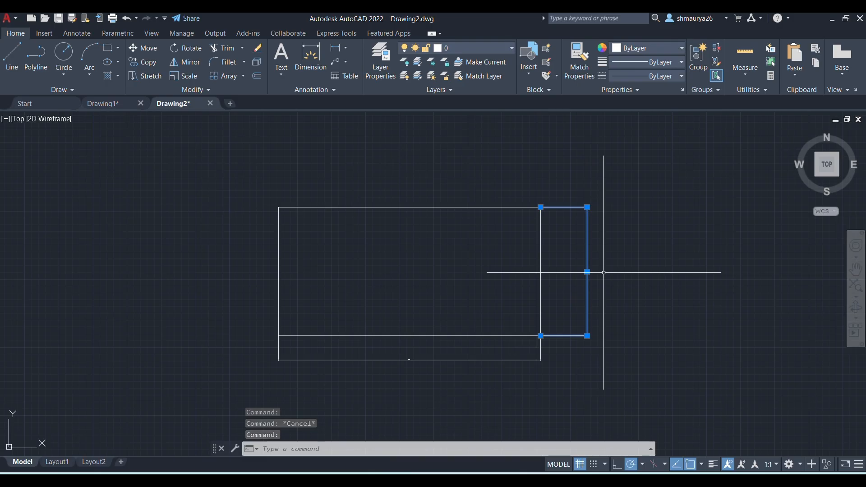
key(Escape)
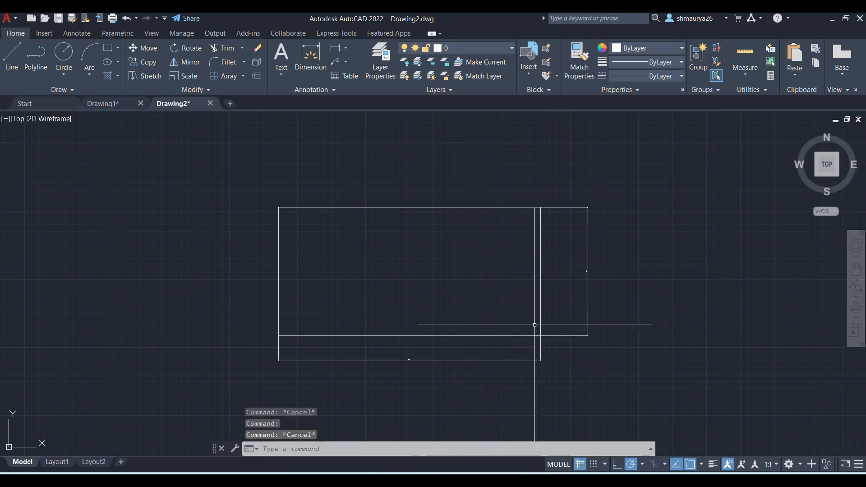
click(495, 360)
key(Escape)
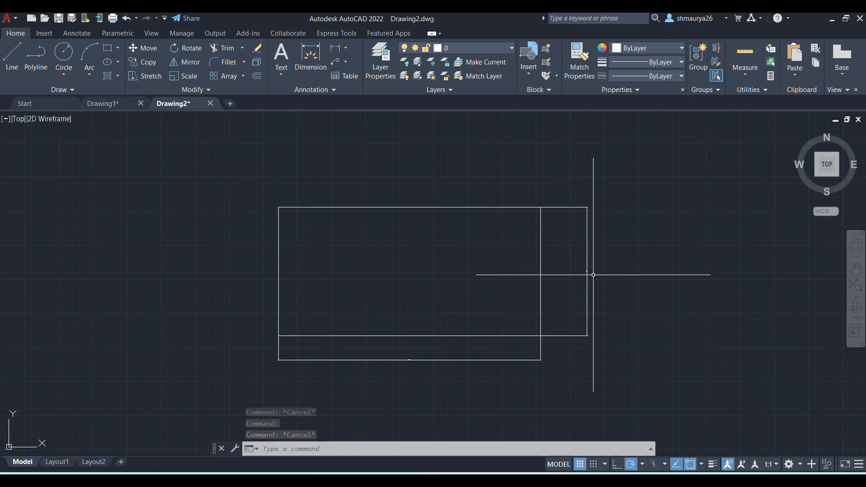
scroll(599, 270, up, 5)
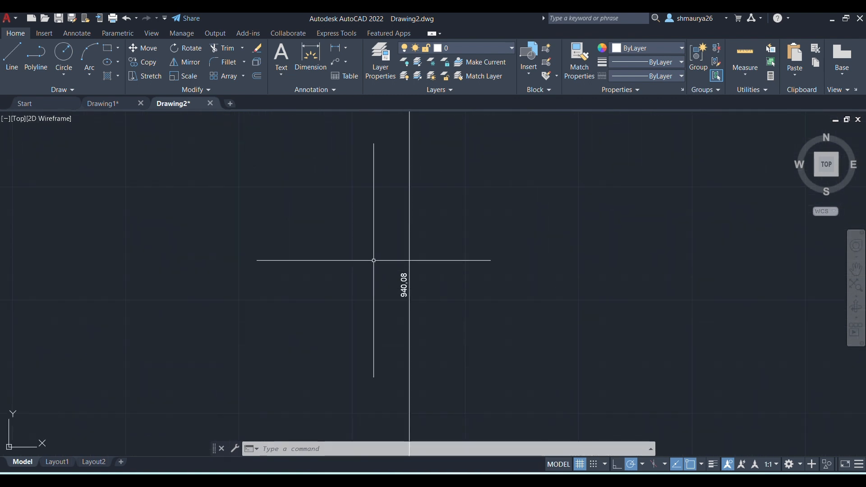
scroll(526, 304, down, 5)
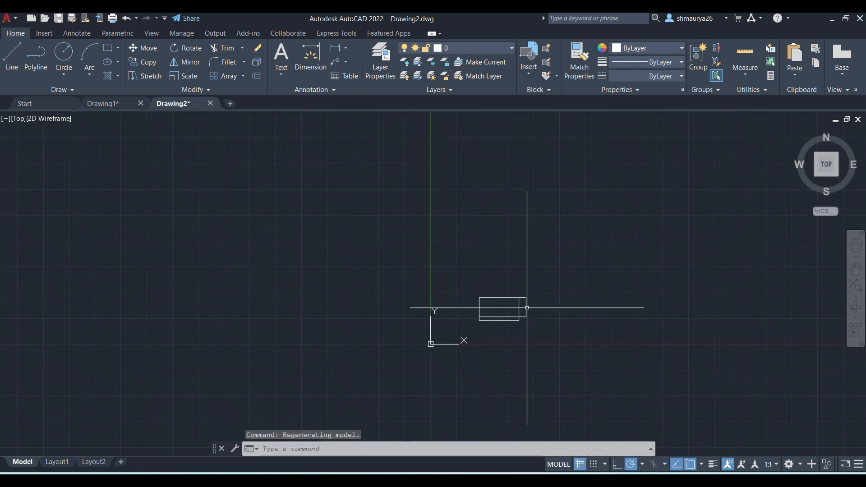
click(826, 176)
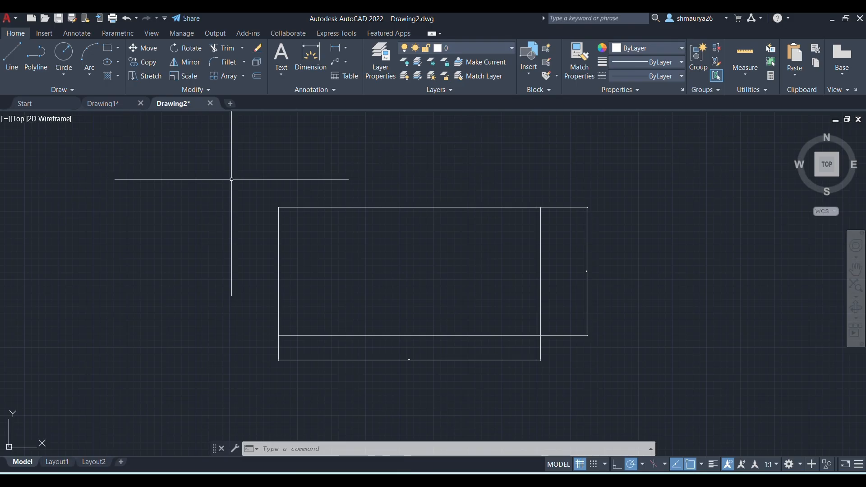
Step: Open the ISO-25 dimension style for modification and set its dimension lines to Red with ByBlock lineweight
text(D)
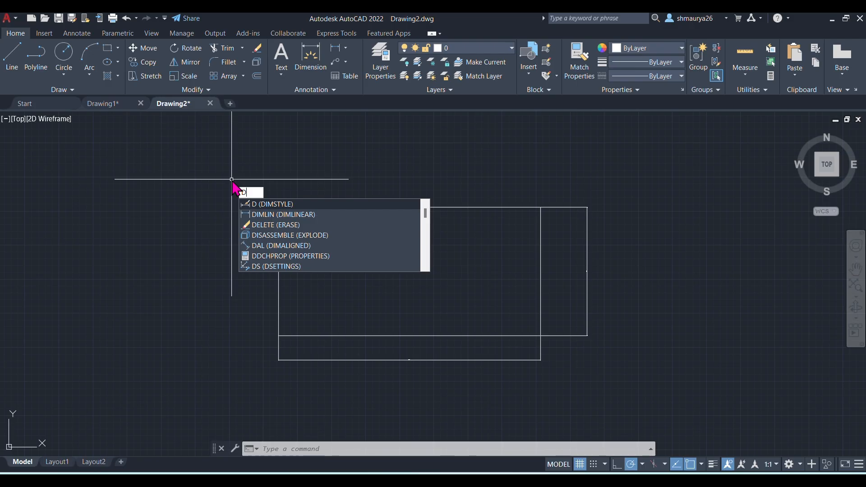
key(Return)
key(Return)
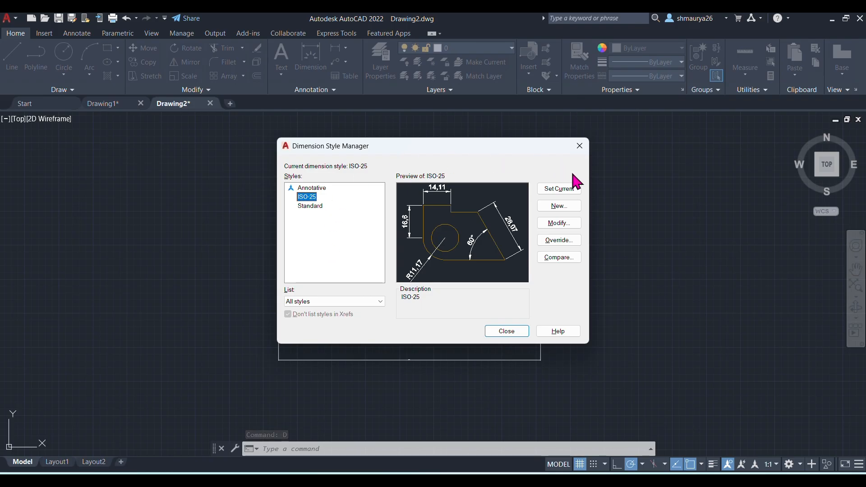
click(550, 223)
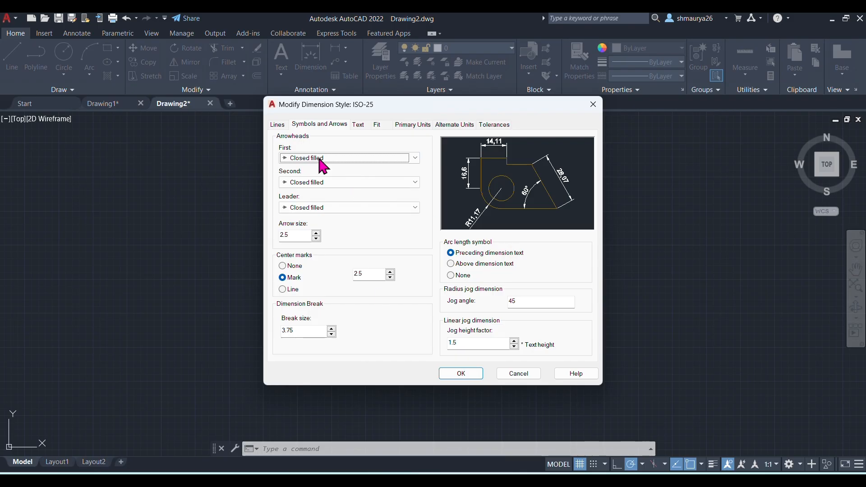
click(272, 127)
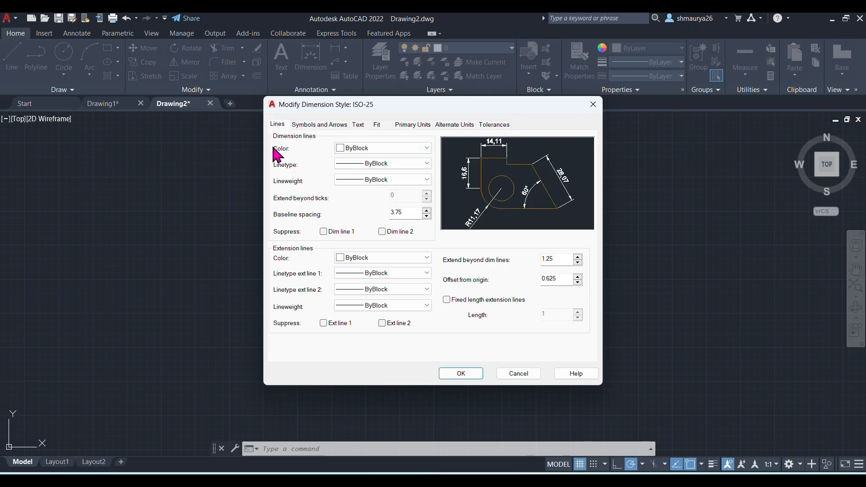
click(428, 149)
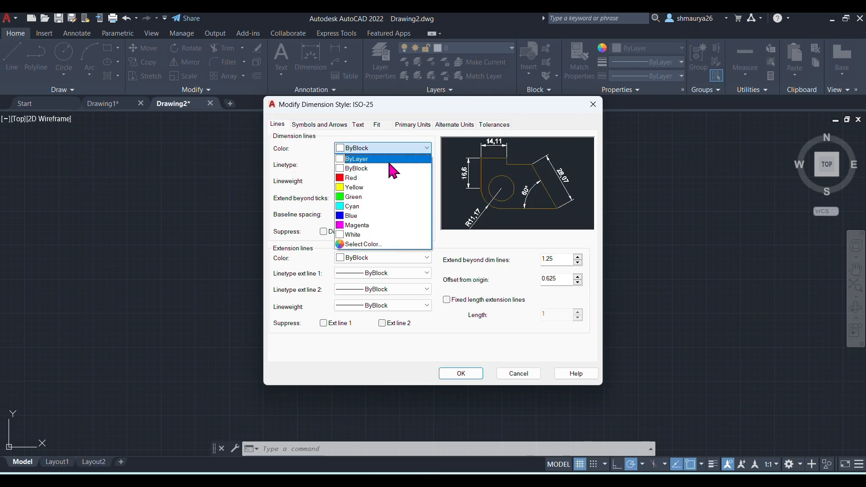
click(374, 178)
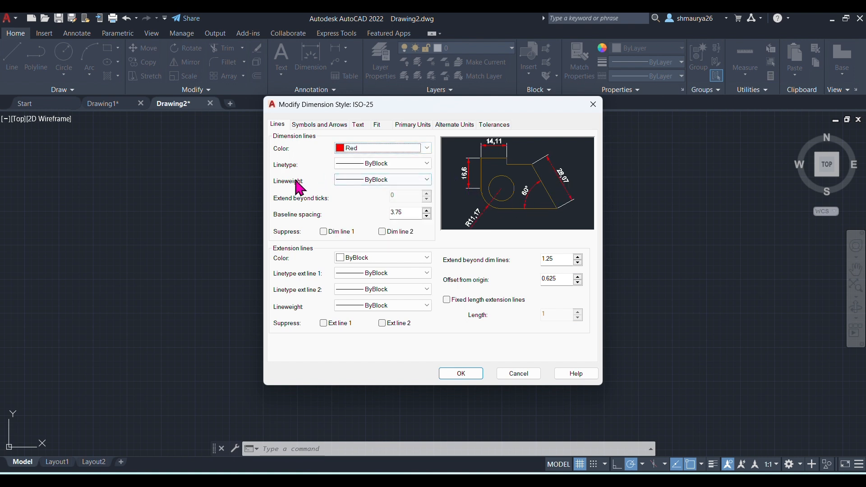
click(422, 180)
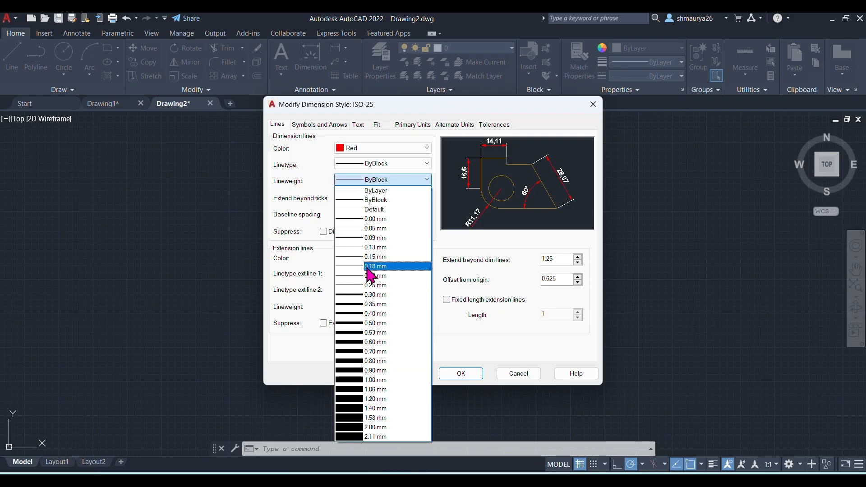
click(395, 199)
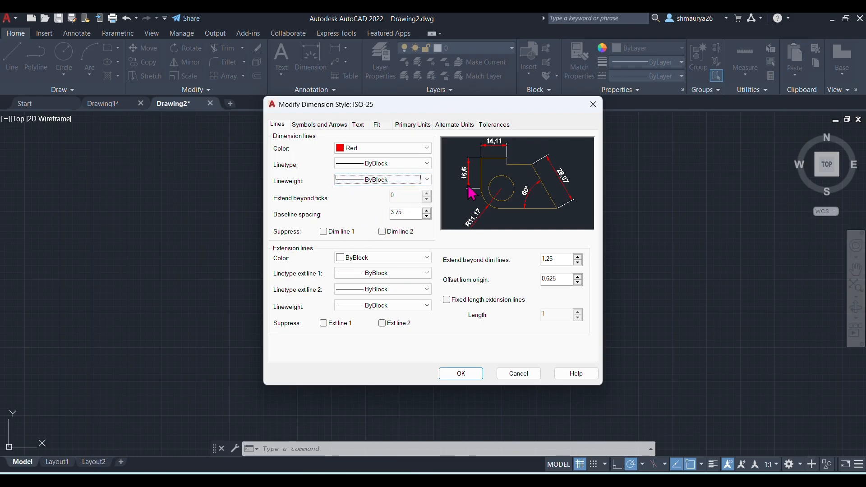
Step: Set the extension line color to Cyan and their extension beyond the dimension lines to 2
click(426, 258)
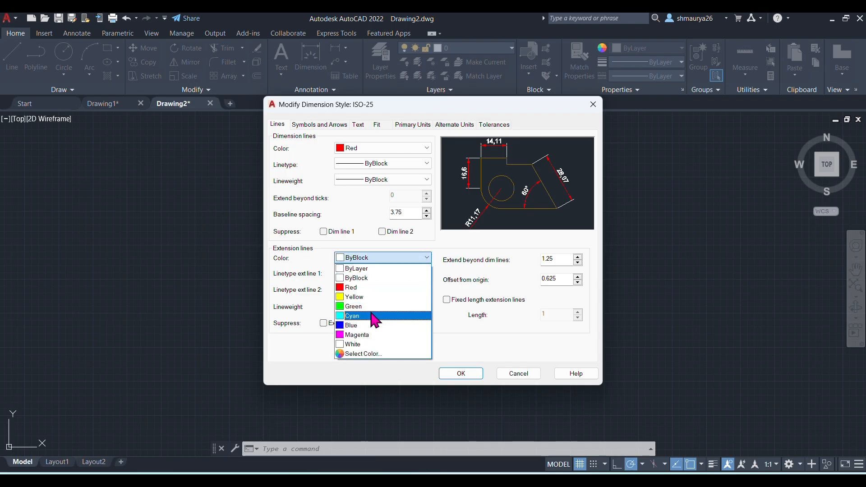
click(357, 317)
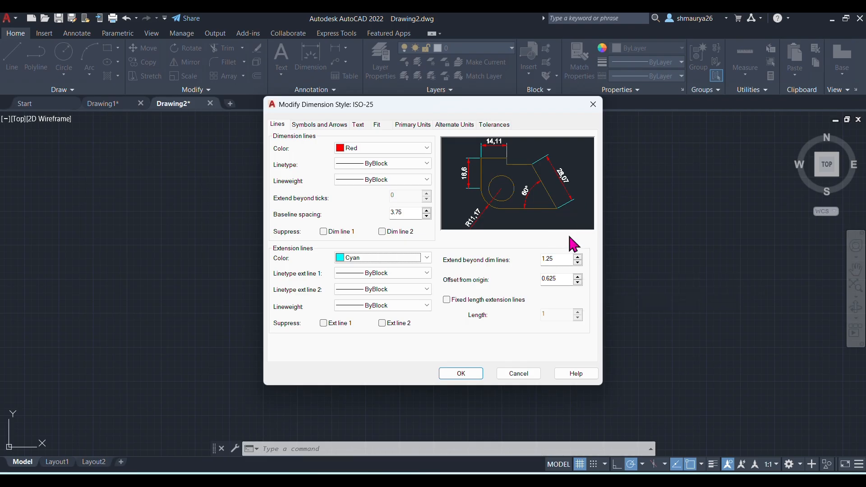
double_click(555, 258)
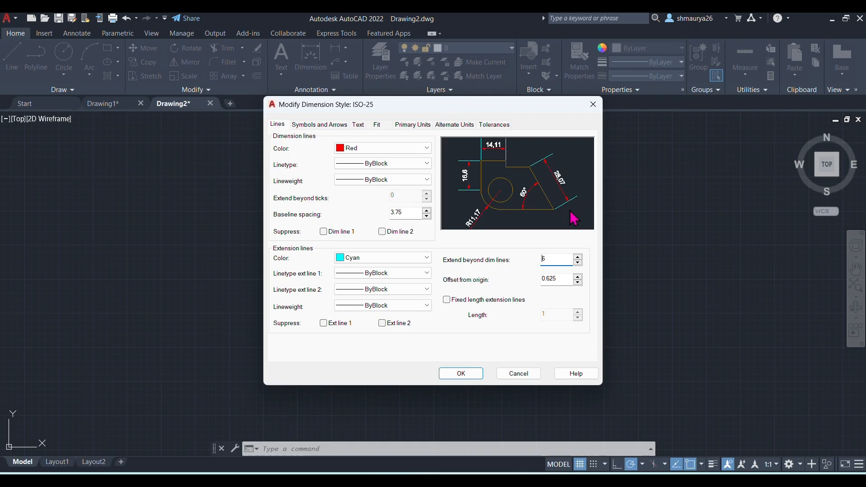
text(2)
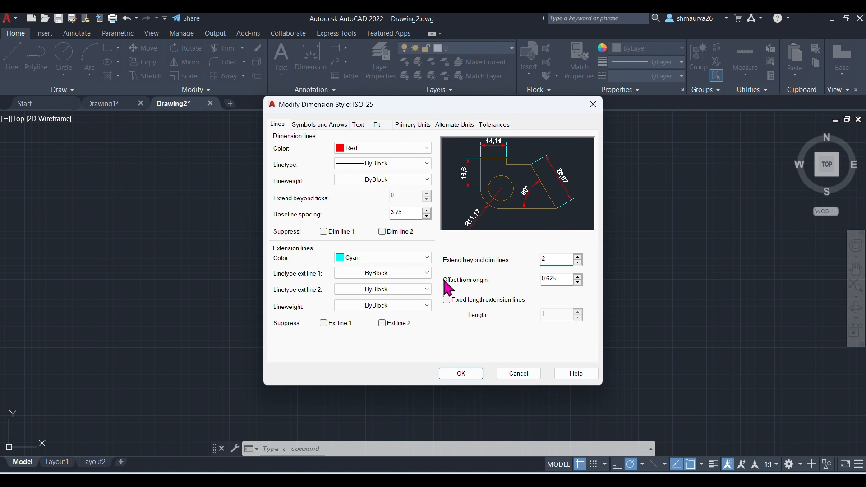
Step: Set the extension lines' offset from origin to 0.624 and enable fixed length extension lines
double_click(560, 280)
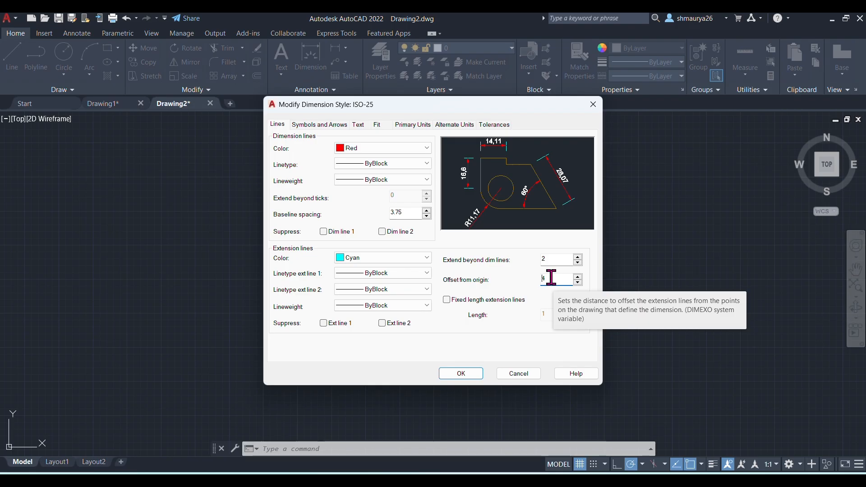
text(0.)
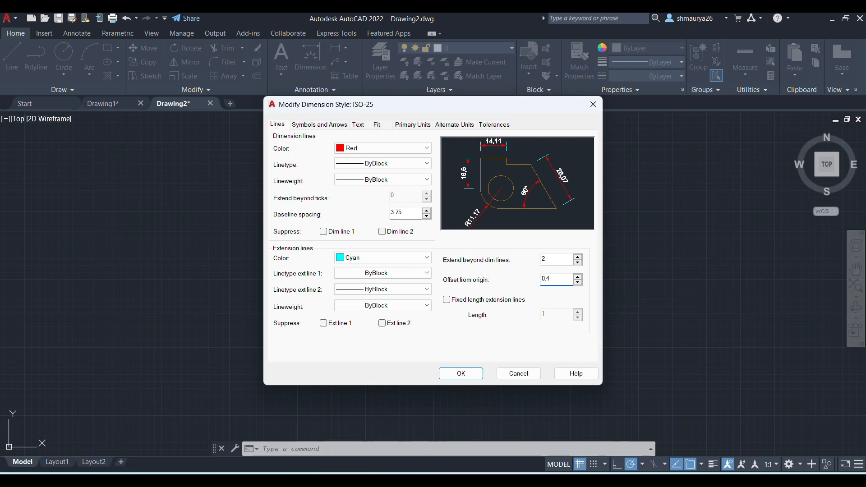
text(63)
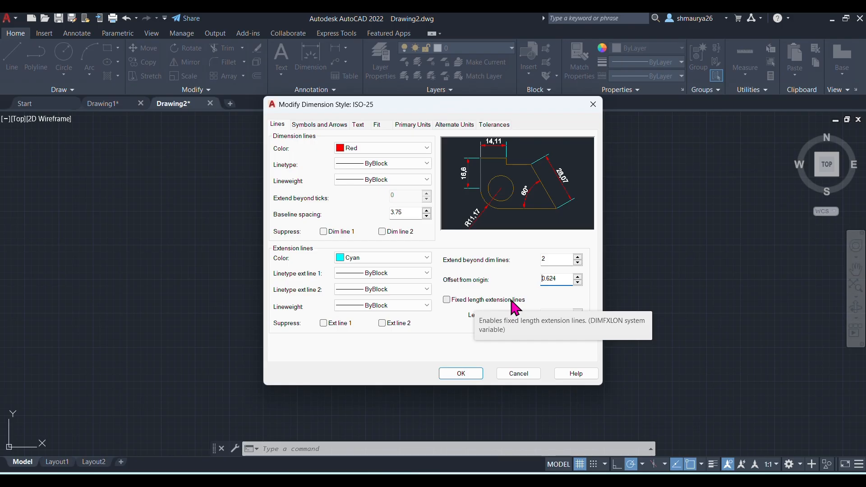
click(446, 300)
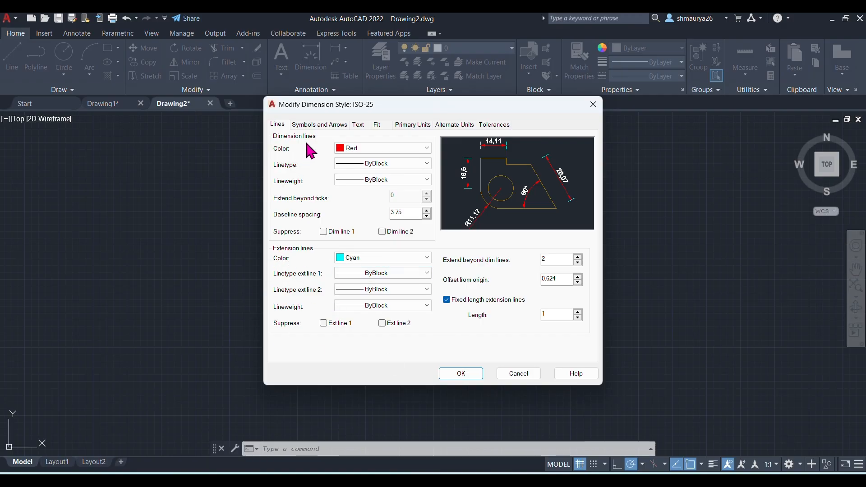
Step: Set the dimension style's arrow size to 40 and look through the available types for the first arrowhead
click(313, 126)
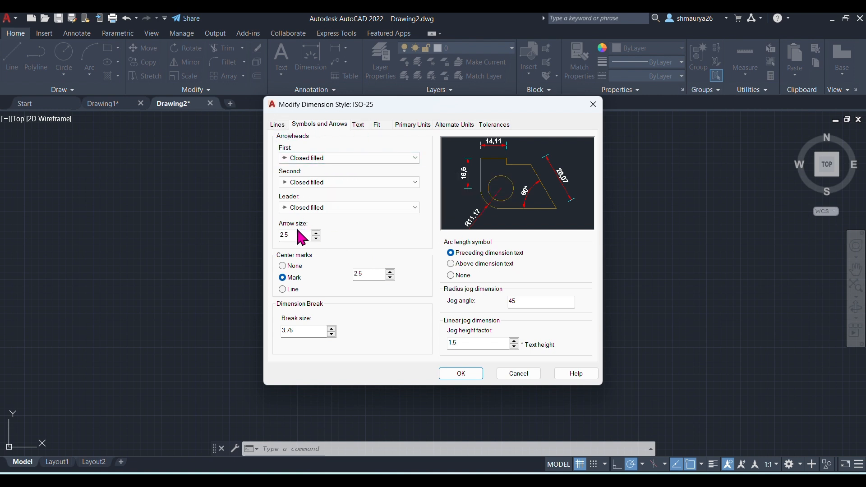
drag(298, 235, 200, 231)
text(40)
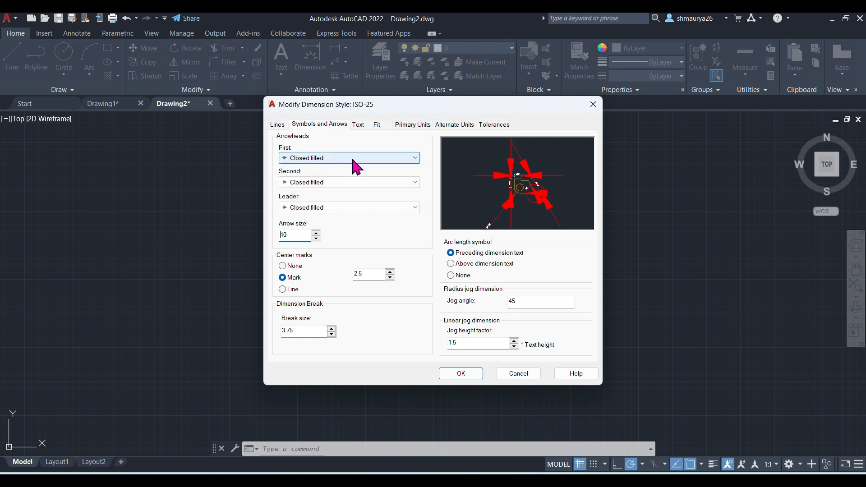
click(402, 159)
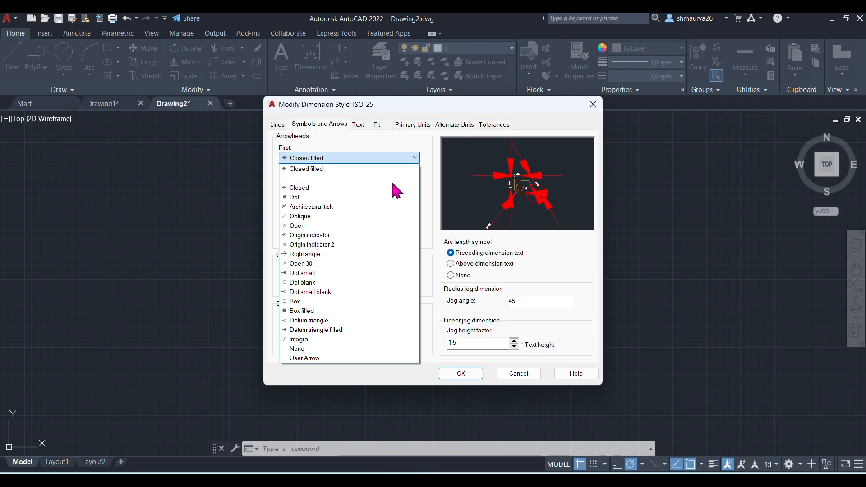
click(413, 157)
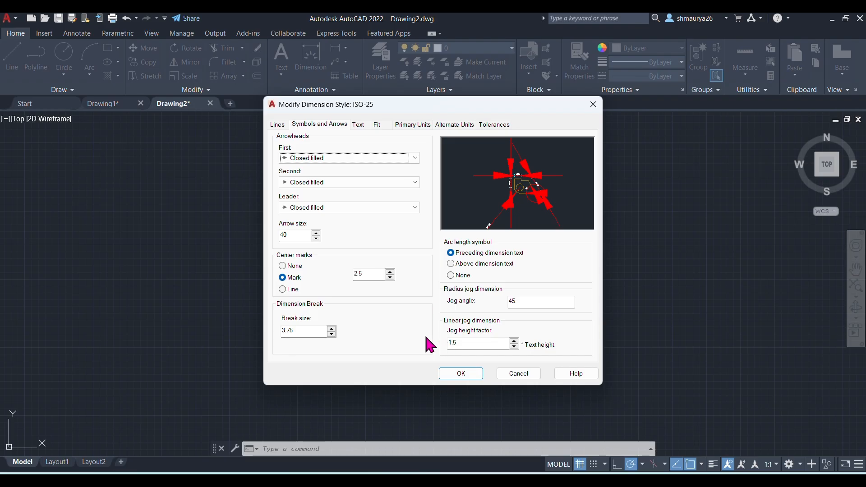
Step: Review the font, size and effects settings of the Standard text style used for the dimension text
click(358, 125)
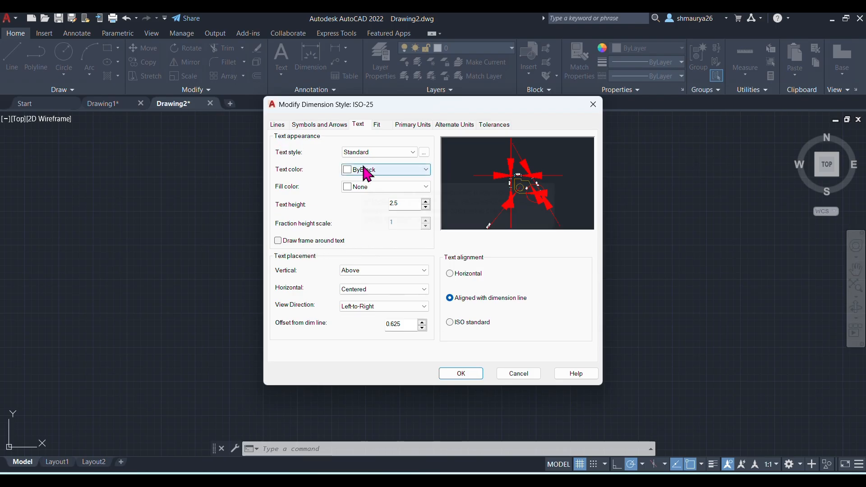
click(423, 152)
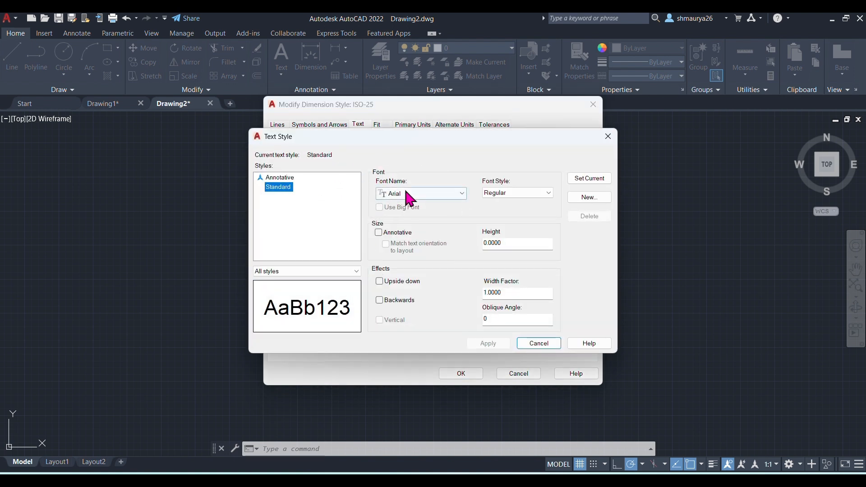
click(608, 137)
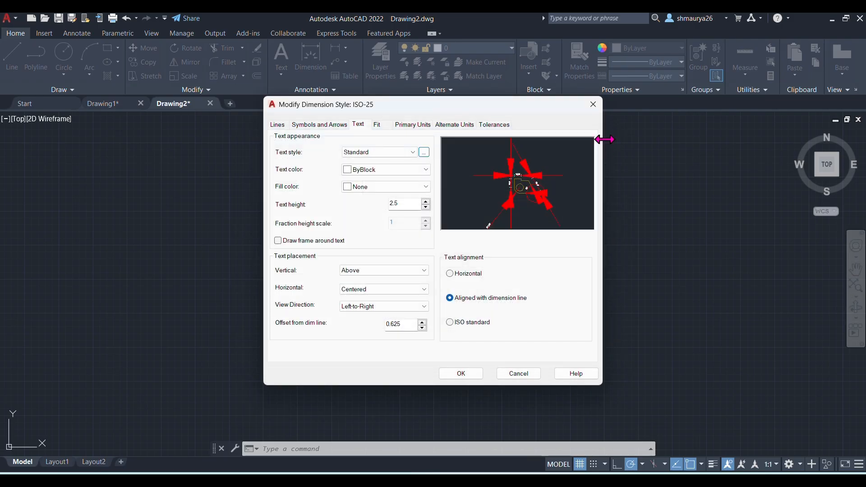
click(424, 152)
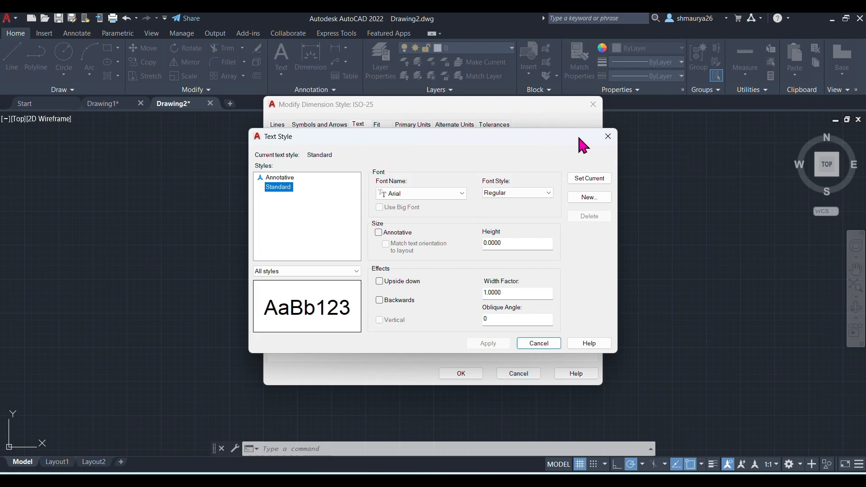
click(608, 138)
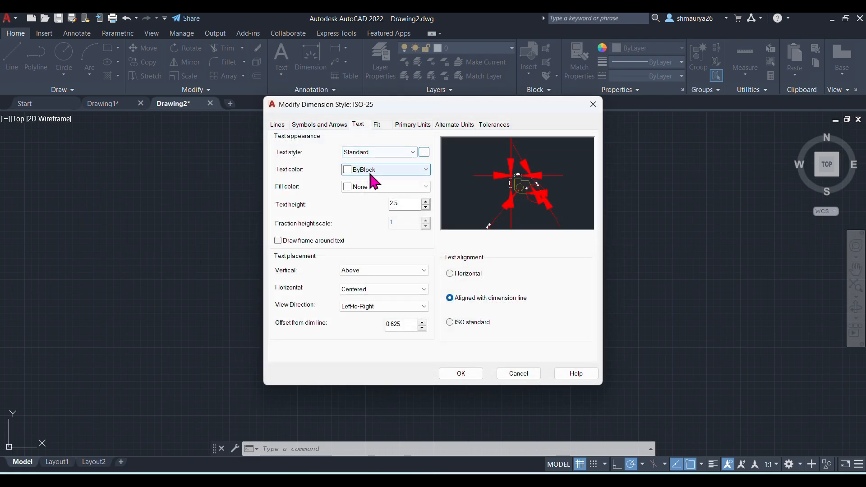
Step: Set the dimension text color to ByLayer with fill color None, and set the text height to 50
click(425, 169)
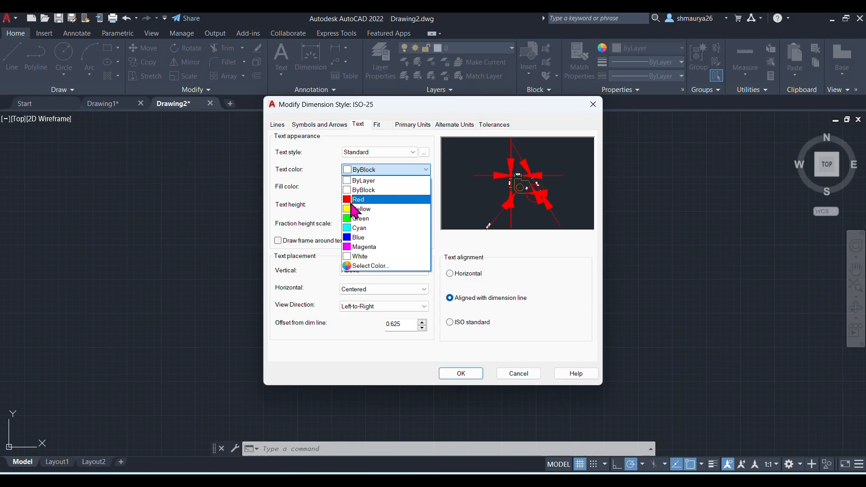
click(353, 200)
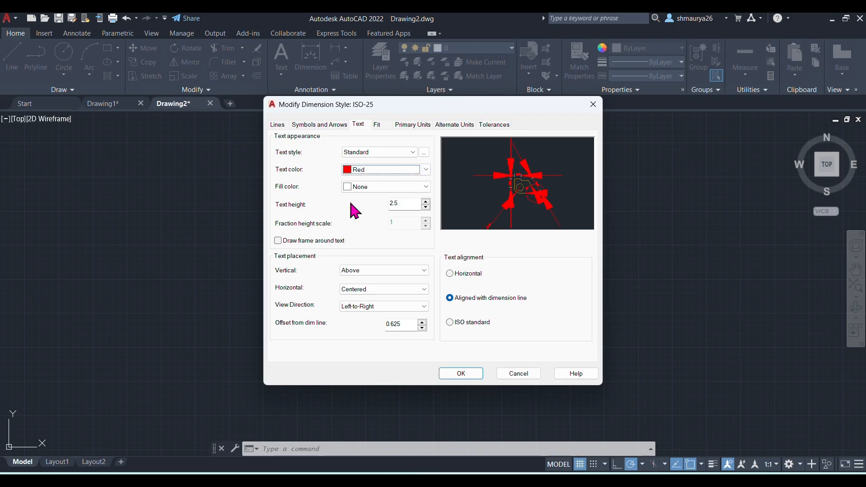
click(426, 169)
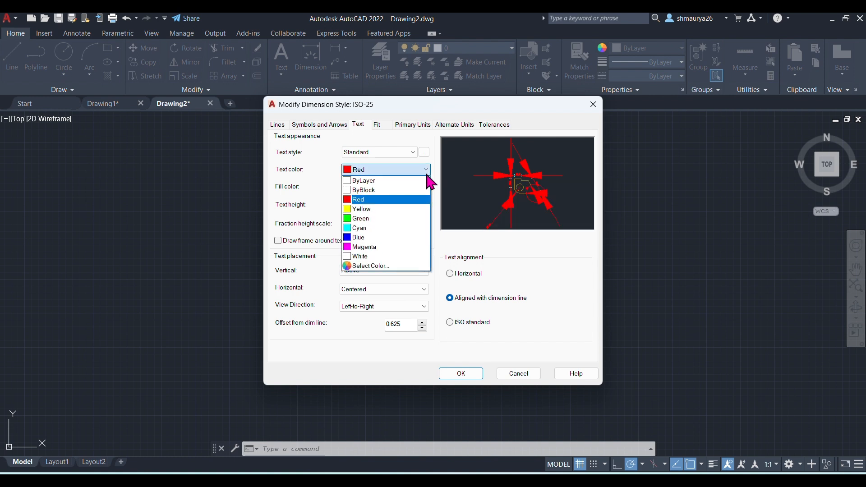
click(403, 185)
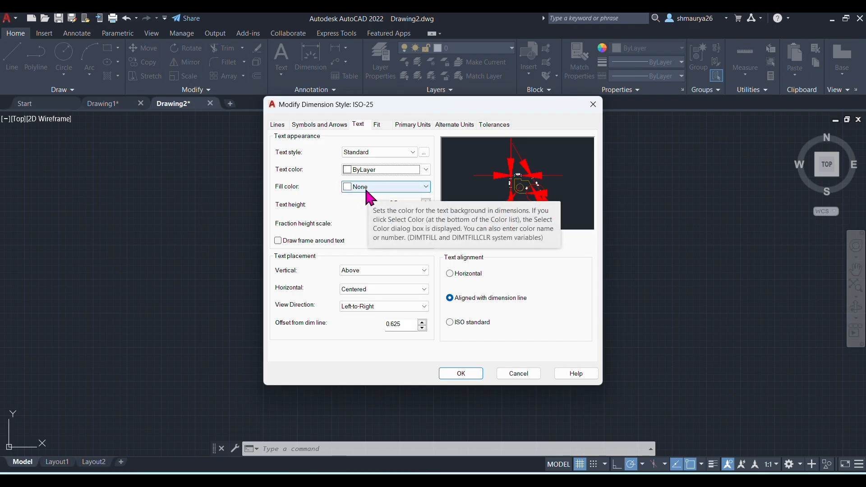
click(425, 186)
click(424, 186)
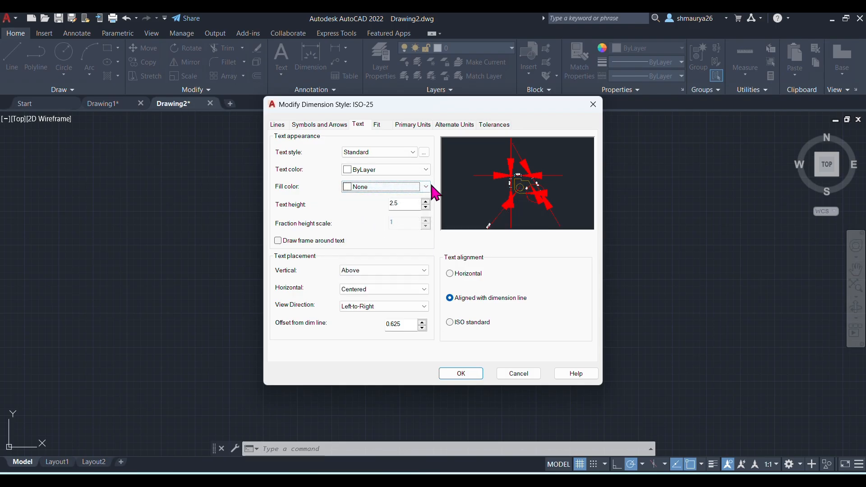
double_click(397, 203)
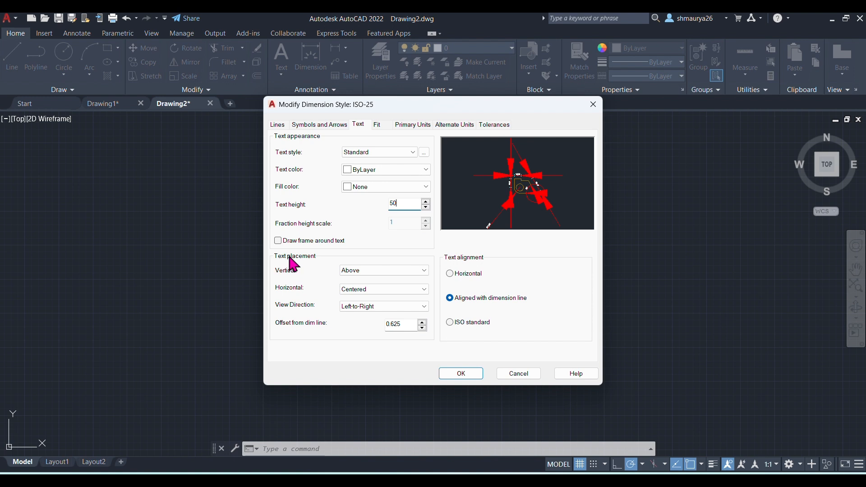
Step: Set the dimension style's arrow size to 5
click(314, 125)
drag(298, 234, 236, 248)
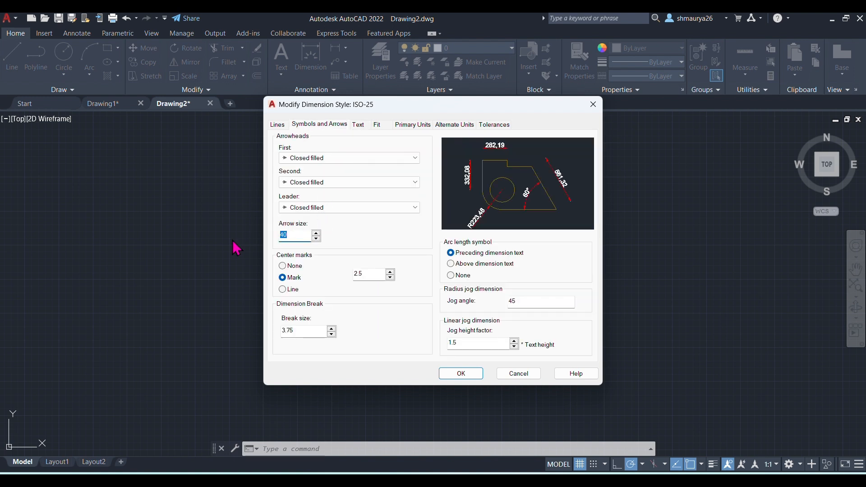
text(5)
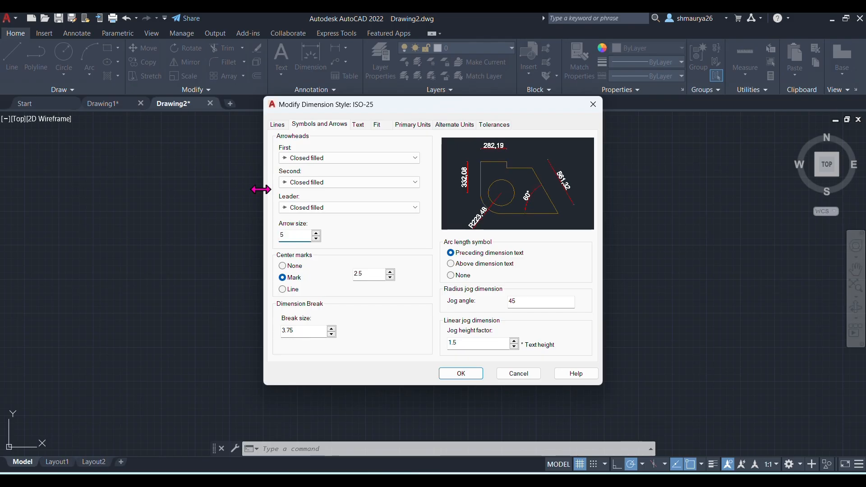
Step: Try the Below vertical placement for the dimension text, return it to Above, and keep the horizontal placement Centered
click(358, 124)
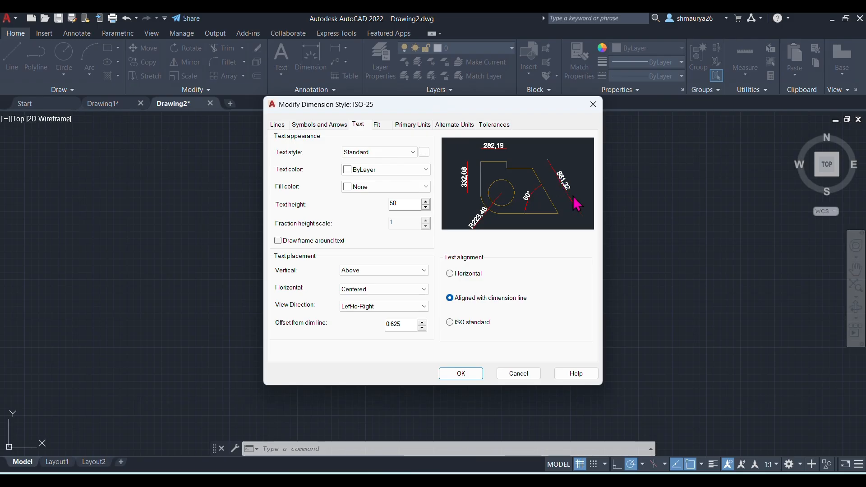
click(423, 271)
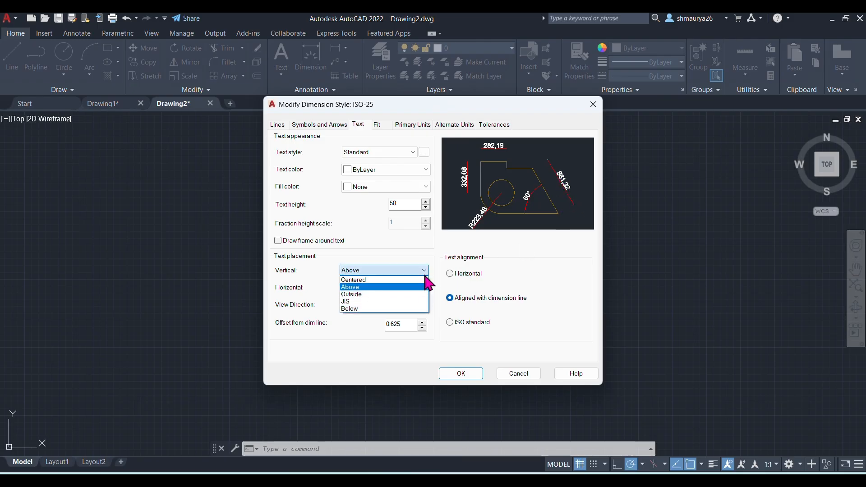
click(379, 309)
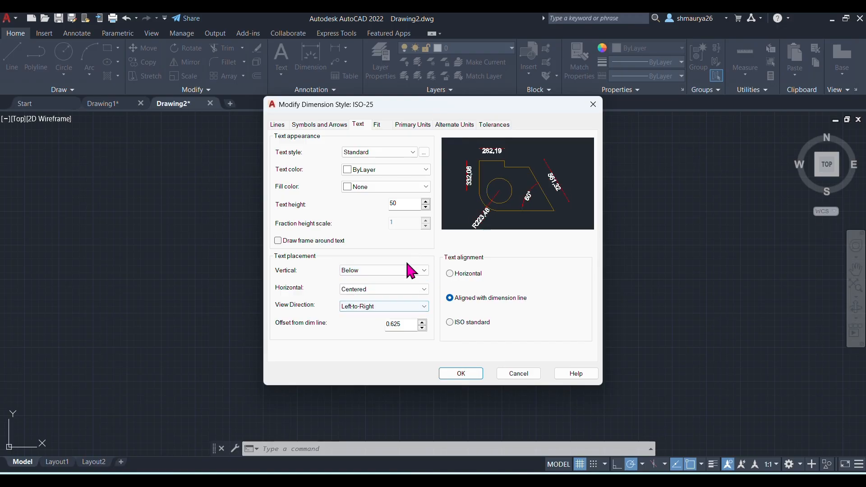
click(426, 269)
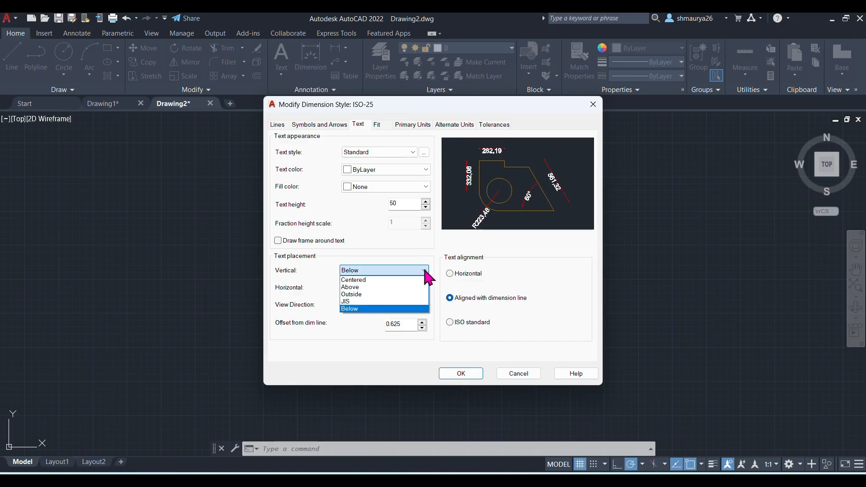
click(387, 288)
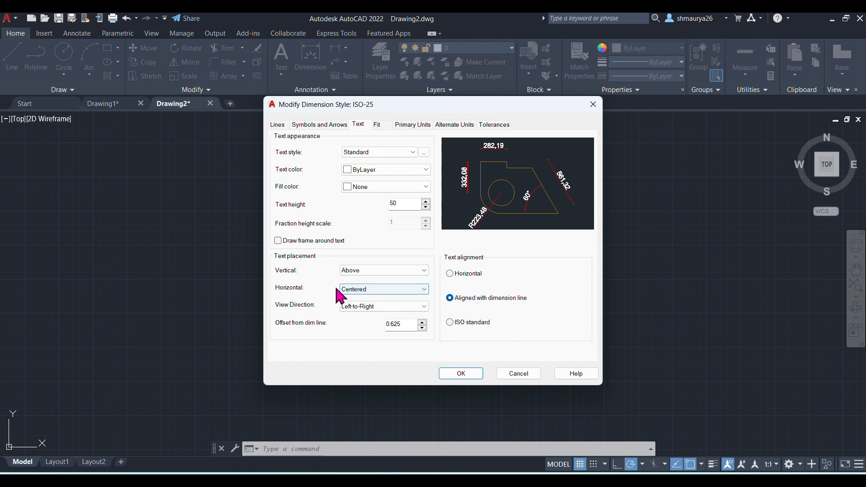
click(424, 290)
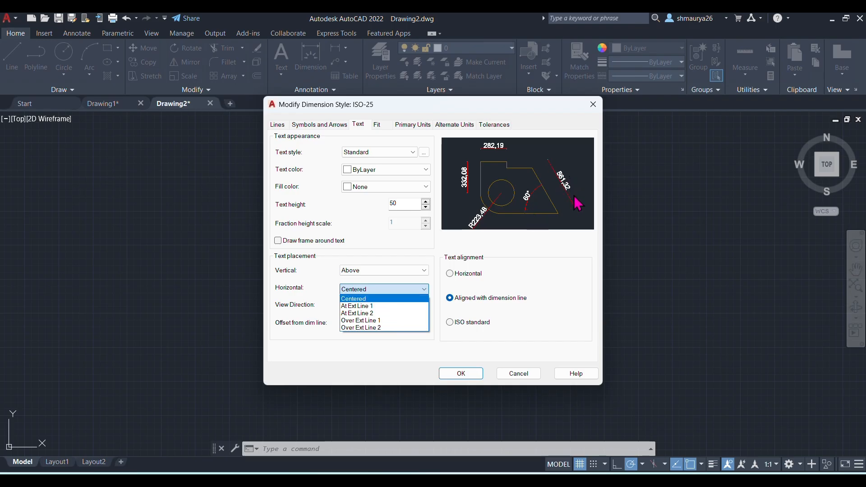
click(422, 297)
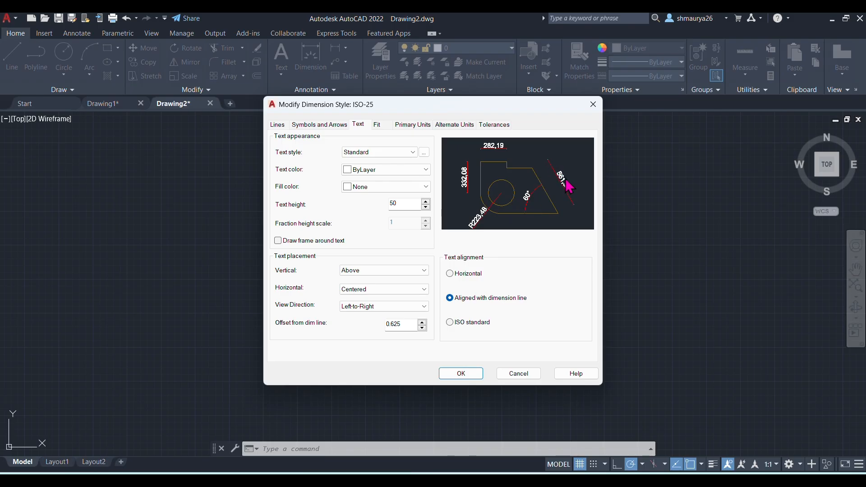
Step: Compare the Horizontal and Aligned with dimension line text alignments, and set the dimension text alignment to ISO standard
click(451, 274)
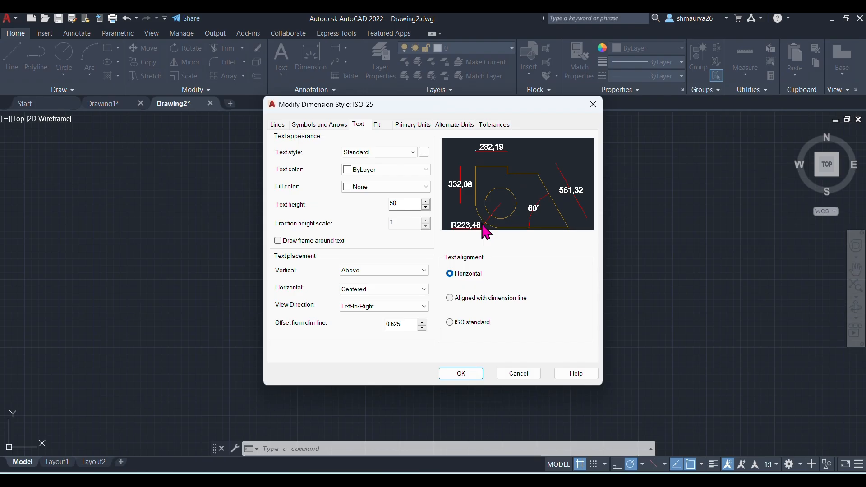
click(451, 299)
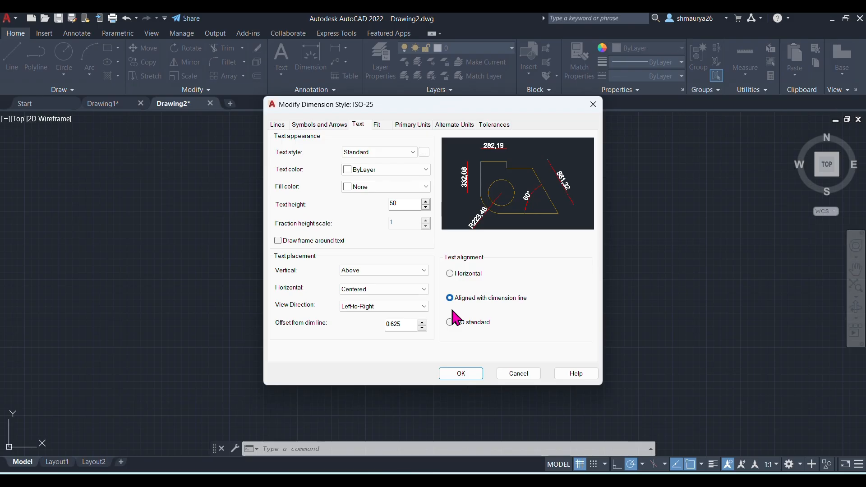
click(450, 320)
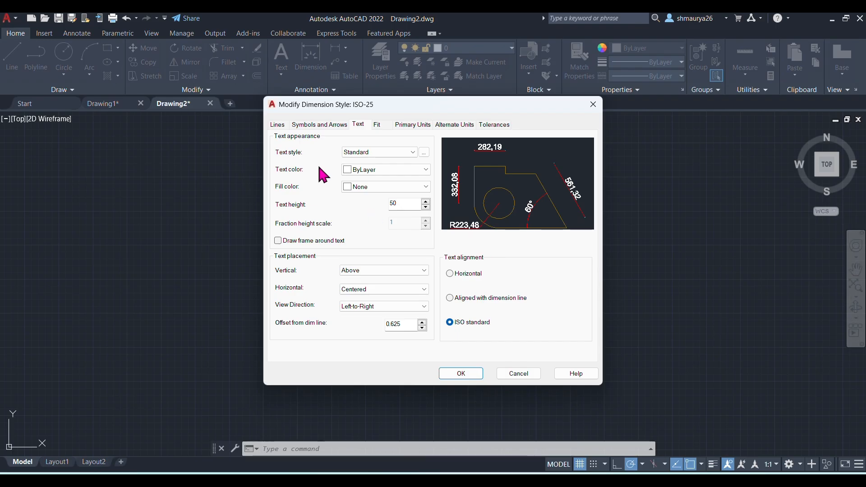
Step: Try the Architectural and Engineering unit formats for the linear dimensions and return the format to Decimal
click(404, 126)
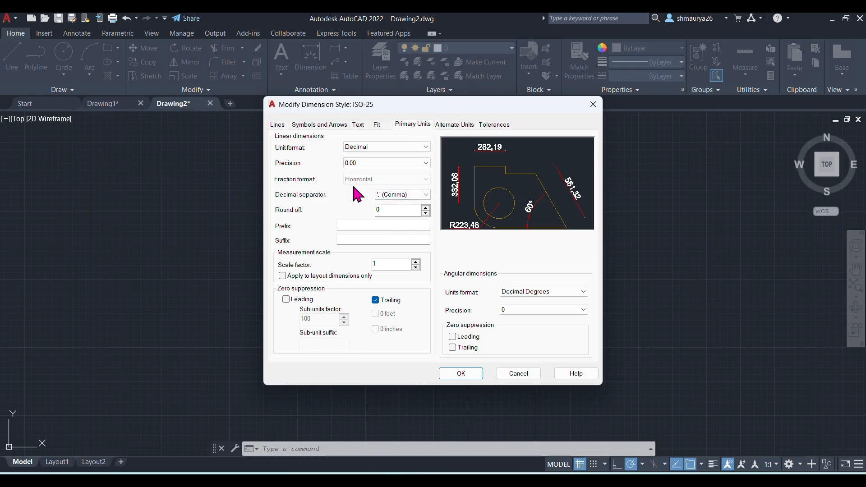
click(390, 144)
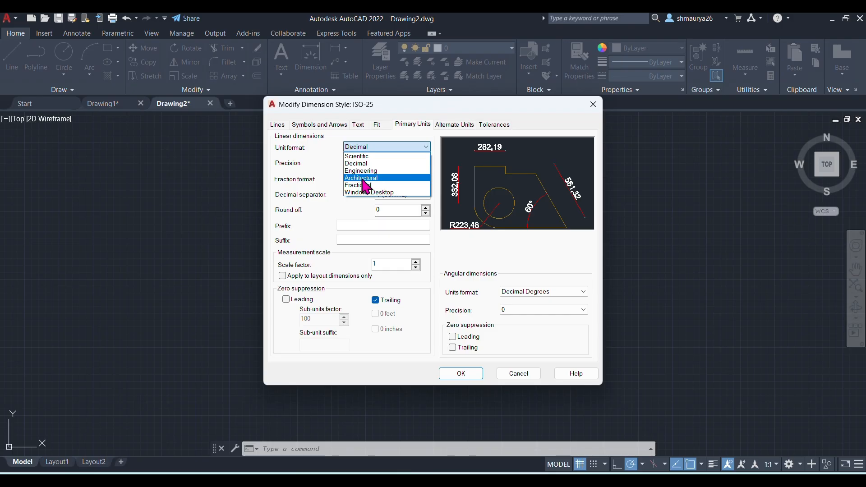
click(363, 178)
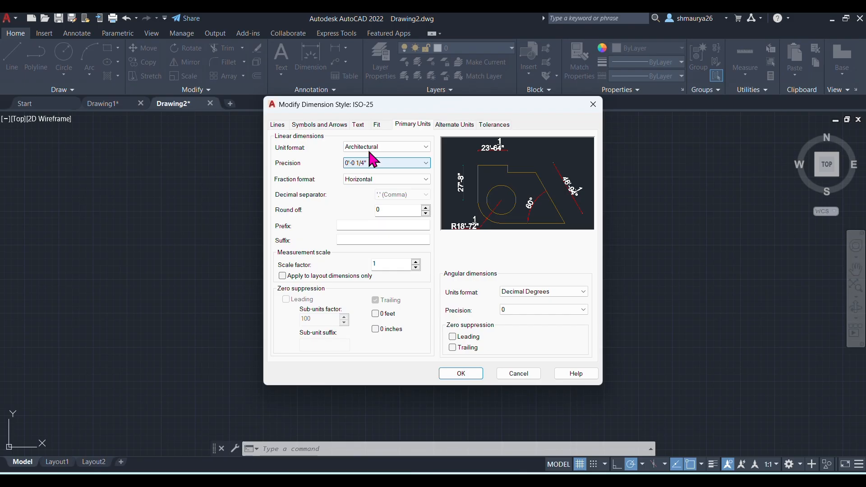
click(416, 149)
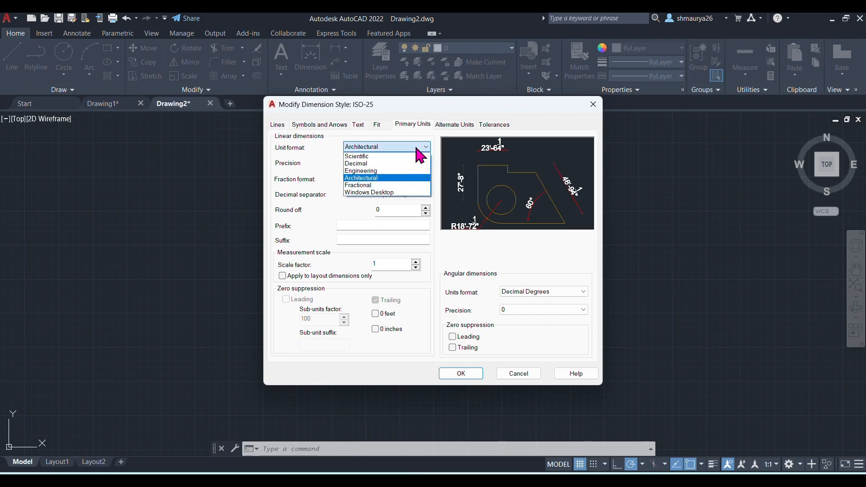
click(386, 171)
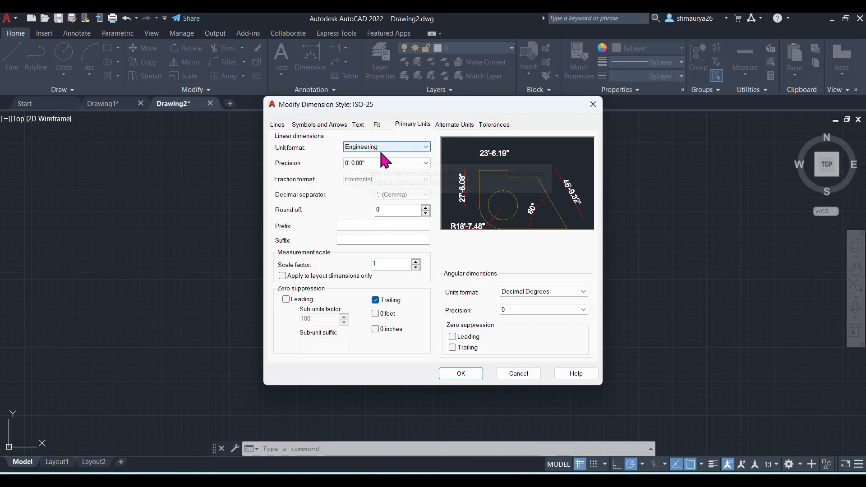
click(396, 148)
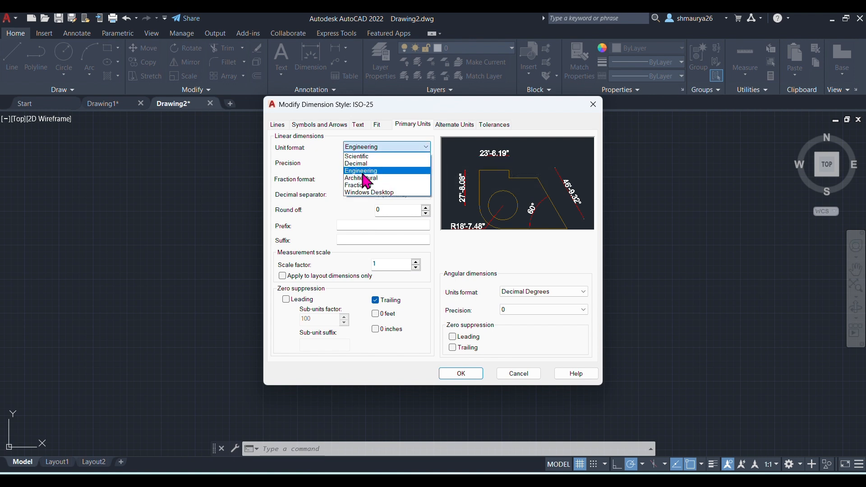
click(343, 170)
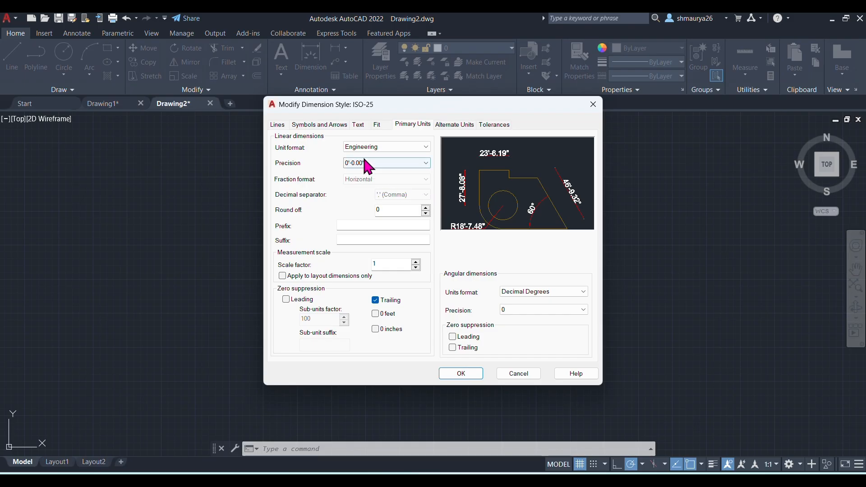
click(425, 148)
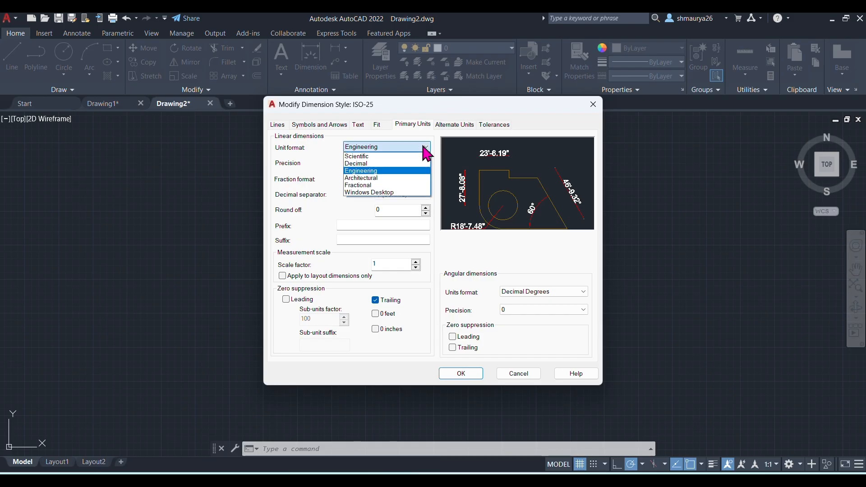
click(379, 164)
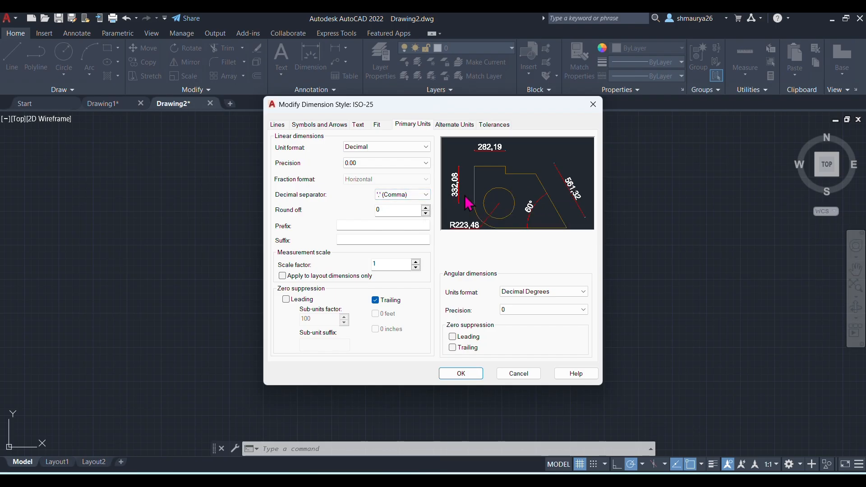
Step: Set the decimal separator of the linear dimensions to Period
click(428, 197)
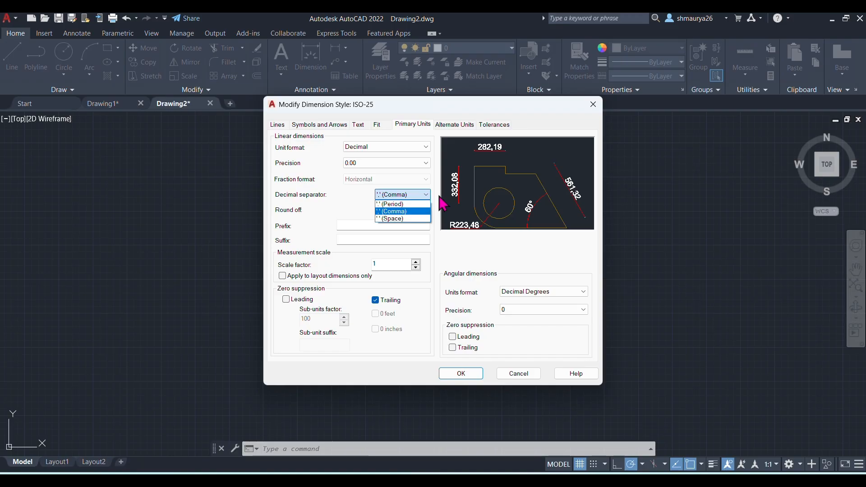
click(391, 205)
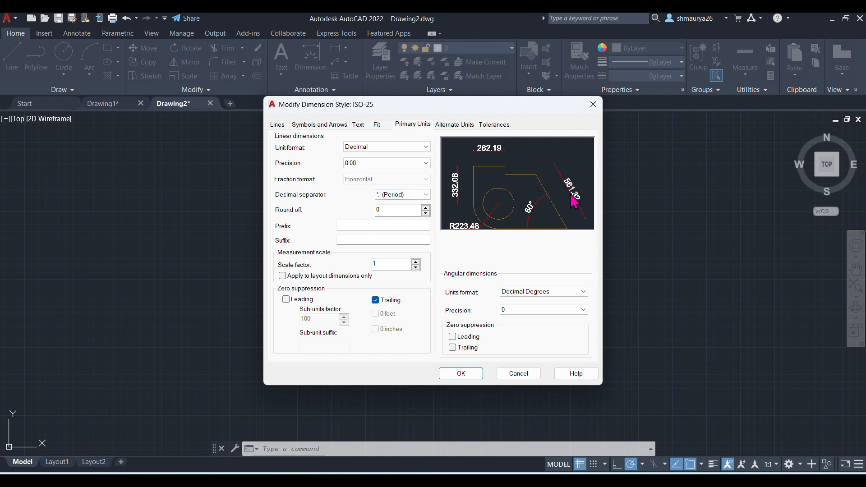
click(418, 194)
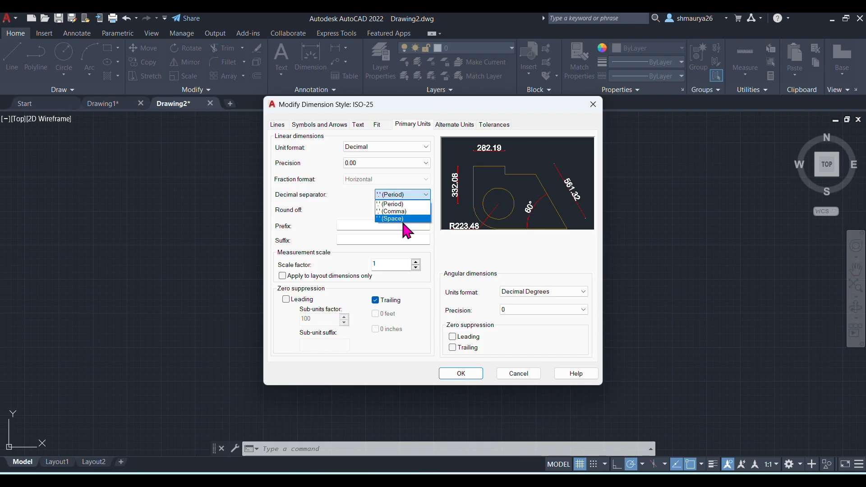
click(349, 200)
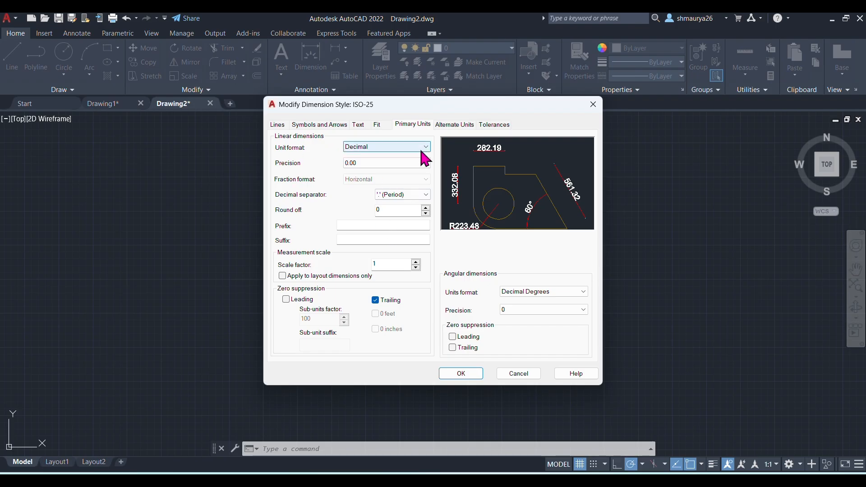
Step: Look over the dimension style's alternate units and tolerance settings and return to its text settings
click(452, 127)
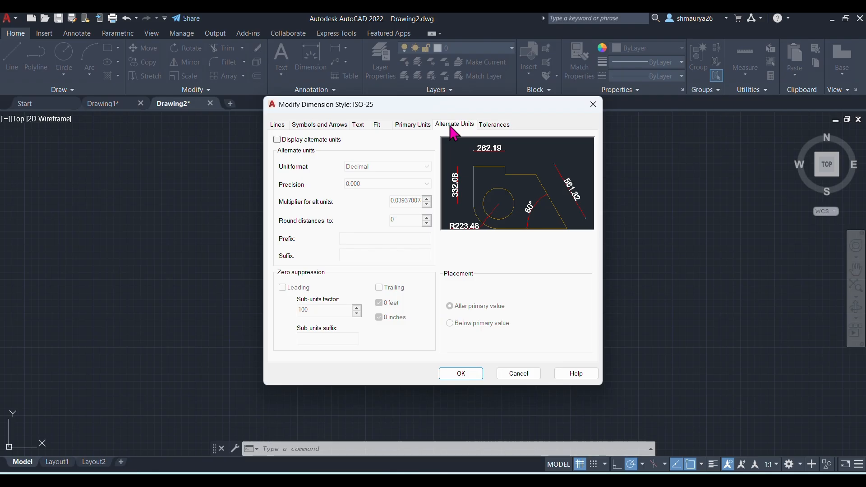
click(495, 128)
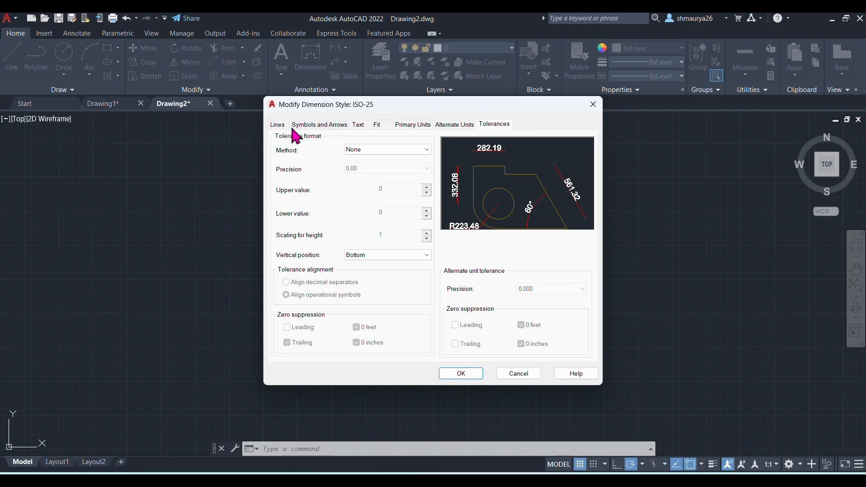
click(309, 128)
click(358, 128)
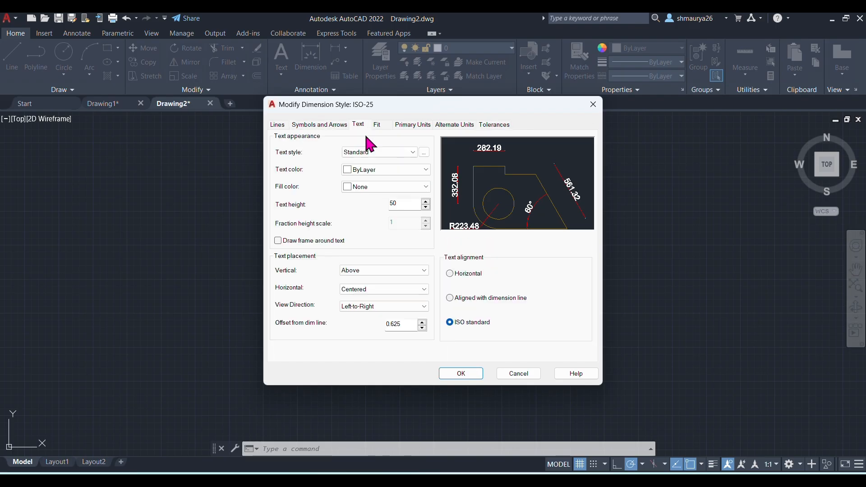